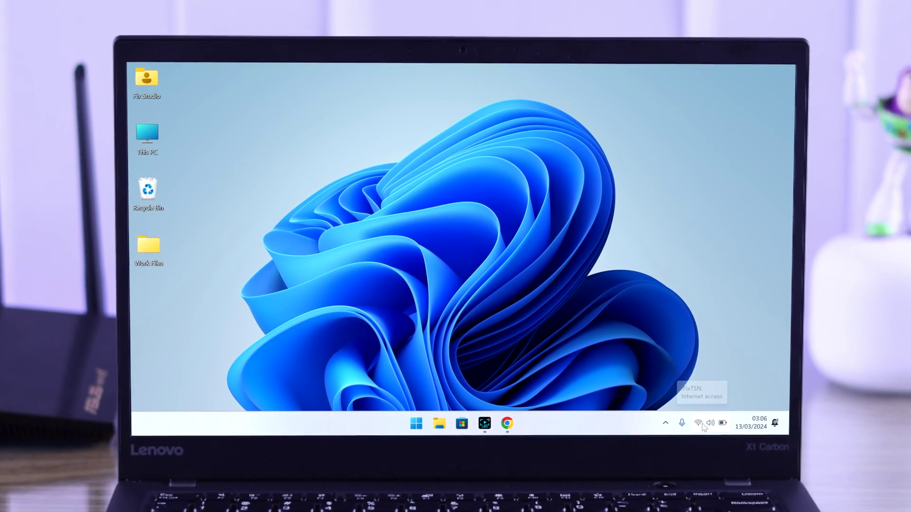
# Step: Confirm the connected Wi-Fi network, then sign in to asusrouter.com in Chrome
pyautogui.click(708, 427)
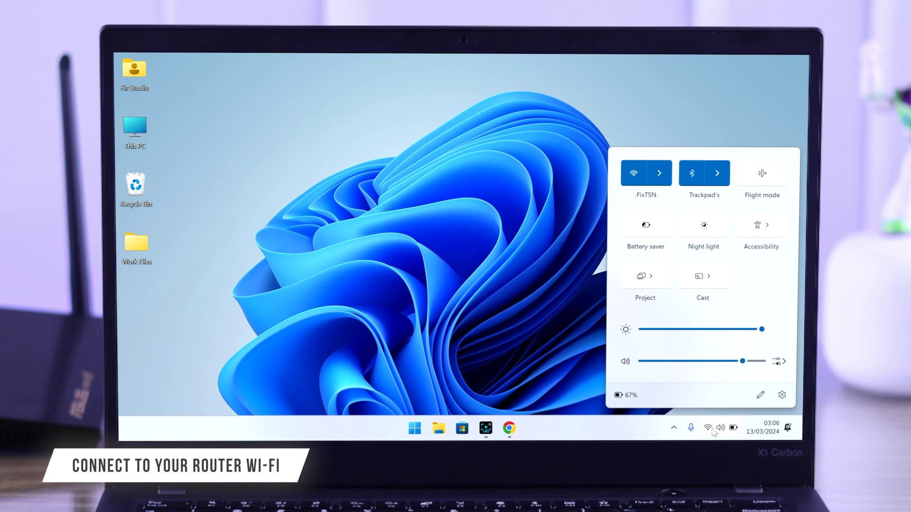
pyautogui.click(663, 177)
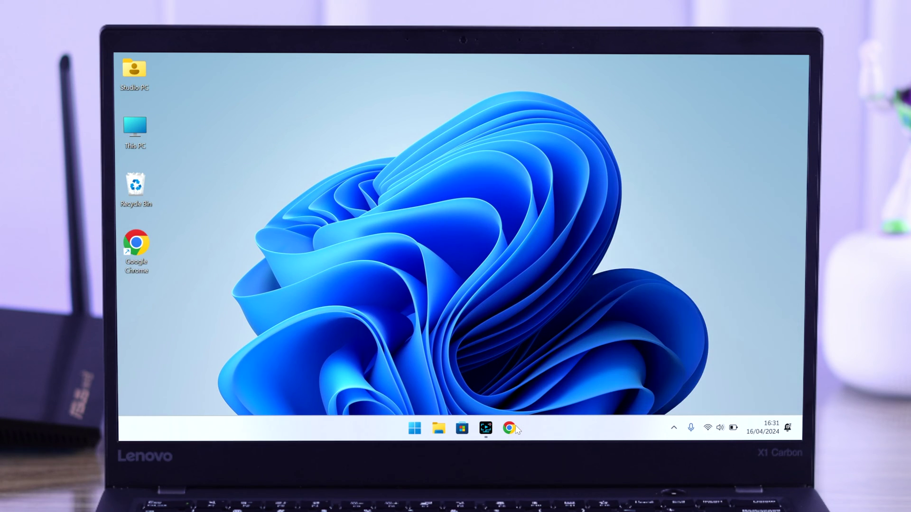
pyautogui.click(510, 427)
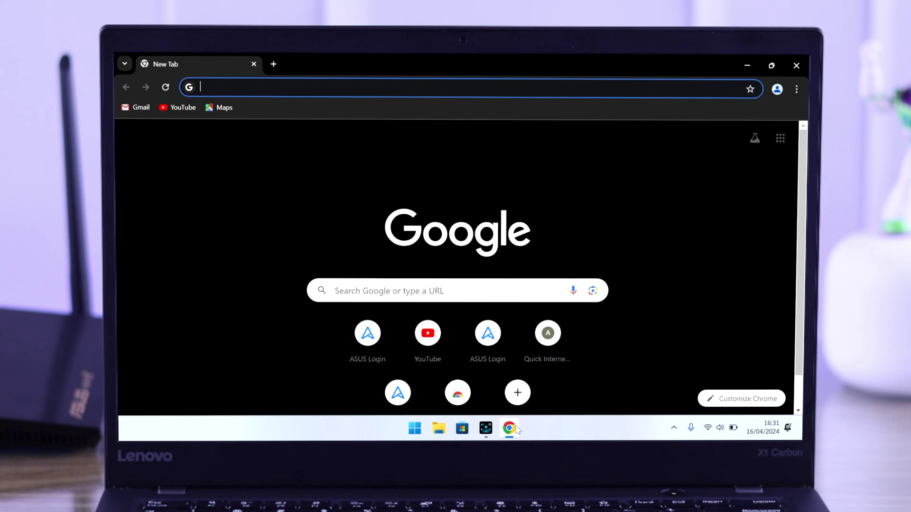
pyautogui.write('asusrouter.com')
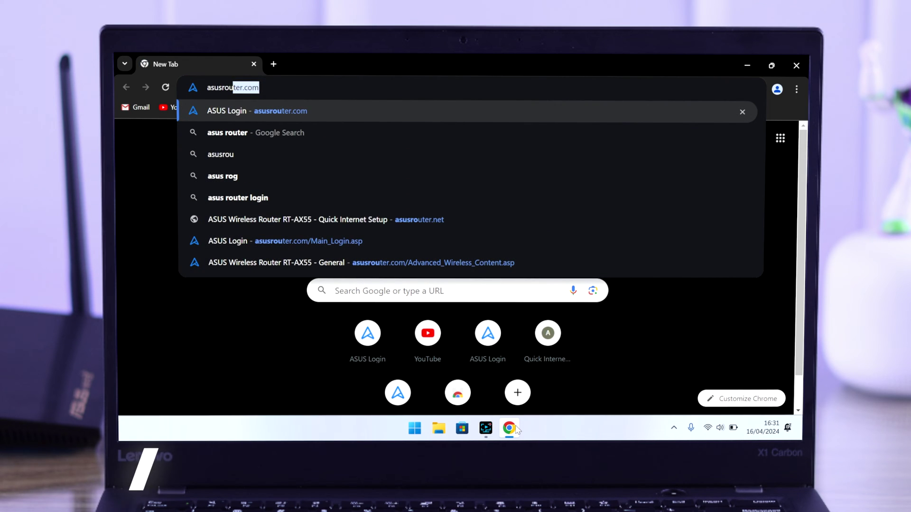
pyautogui.press('Return')
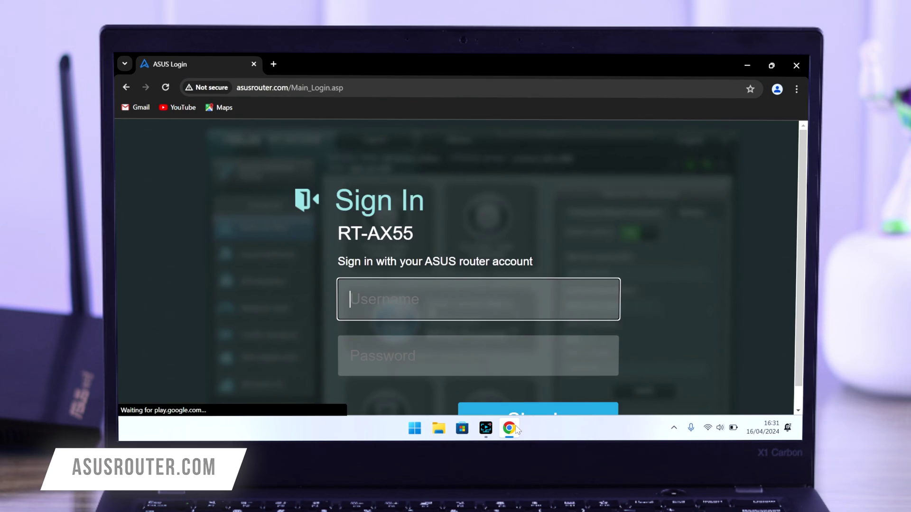
pyautogui.press('Return')
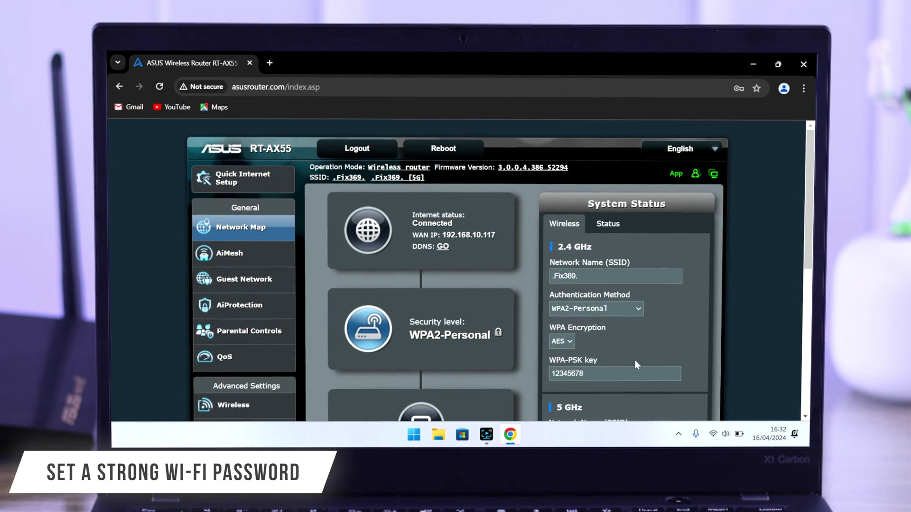
pyautogui.scroll(-3, 635, 356)
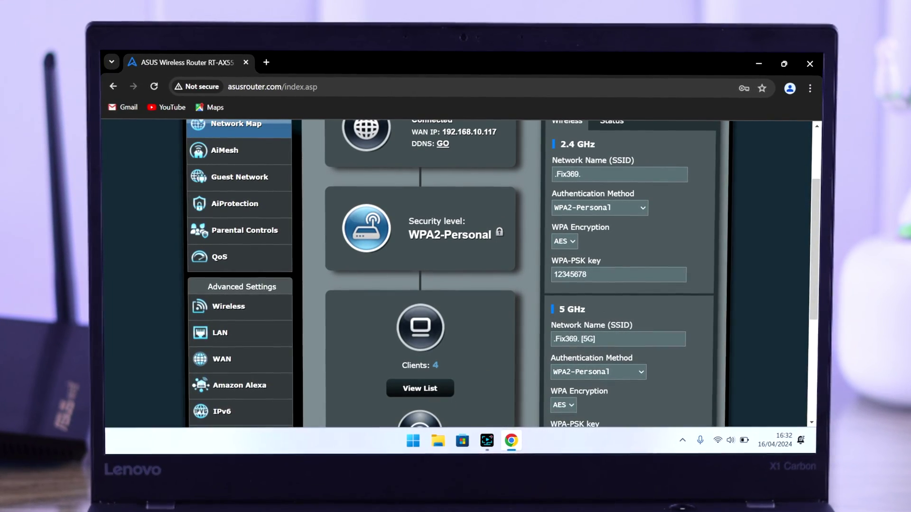
# Step: Replace the weak WPA-PSK key and set authentication to WPA2-Personal
pyautogui.moveTo(644, 274); pyautogui.dragTo(549, 277)
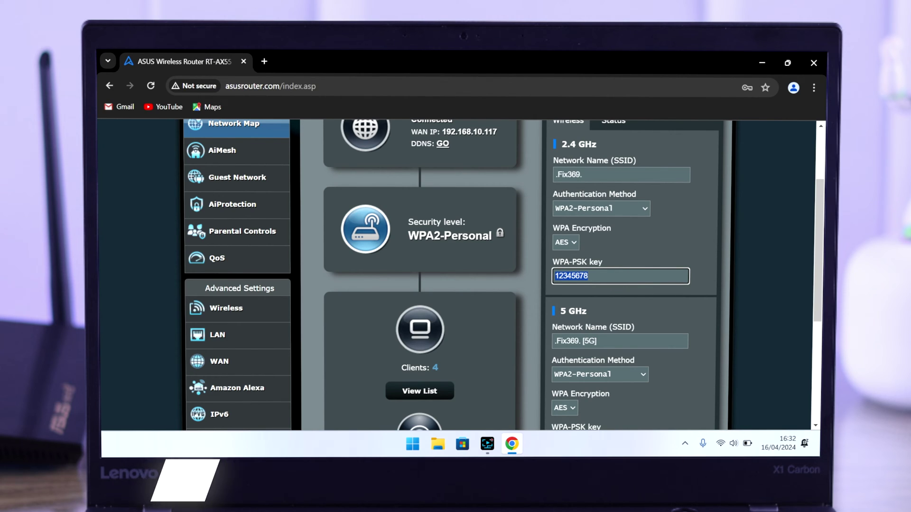
pyautogui.click(617, 208)
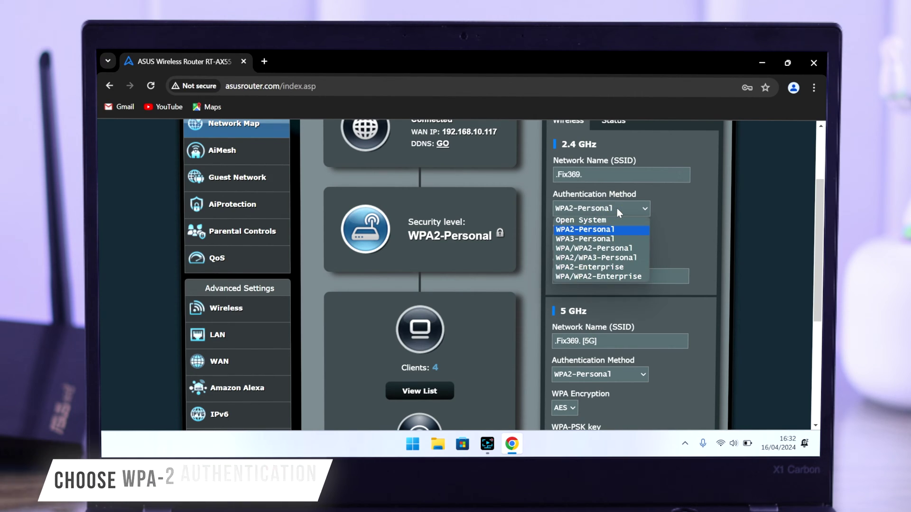
pyautogui.click(615, 228)
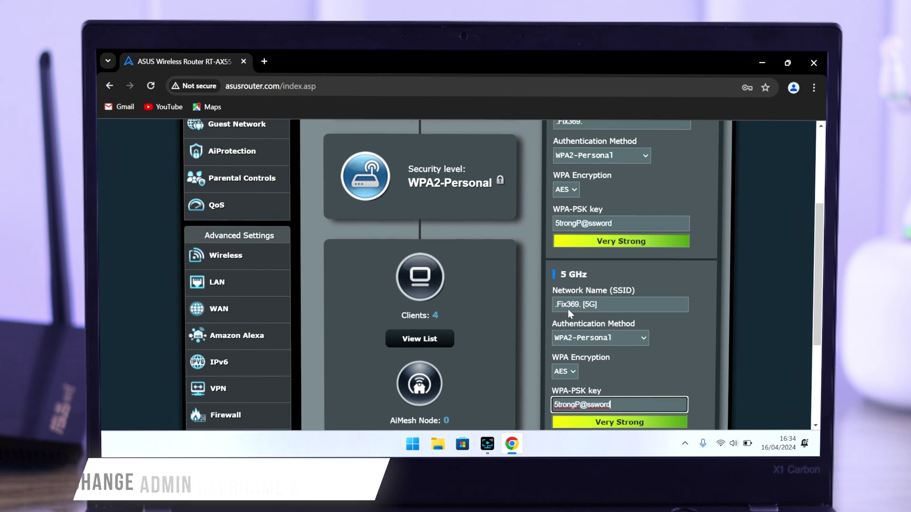
pyautogui.scroll(5, 568, 310)
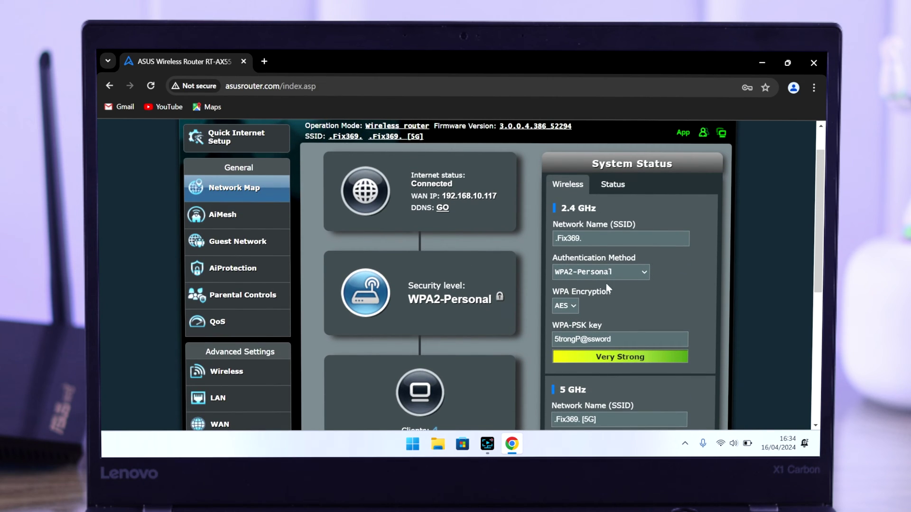
pyautogui.scroll(-3, 264, 346)
pyautogui.scroll(-2, 265, 347)
# Step: Replace the Router Login Password under Administration > System with a very strong one
pyautogui.click(246, 298)
pyautogui.click(386, 207)
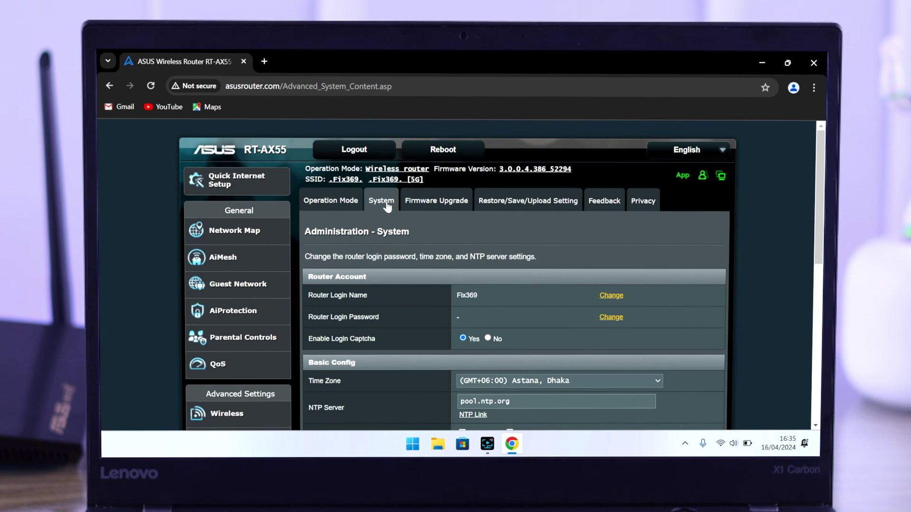
pyautogui.click(611, 317)
pyautogui.scroll(-1, 618, 322)
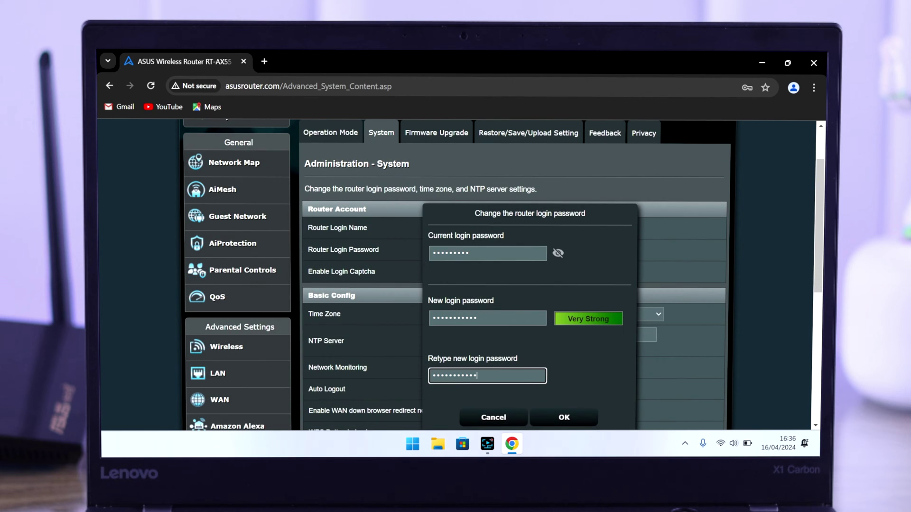
pyautogui.click(562, 418)
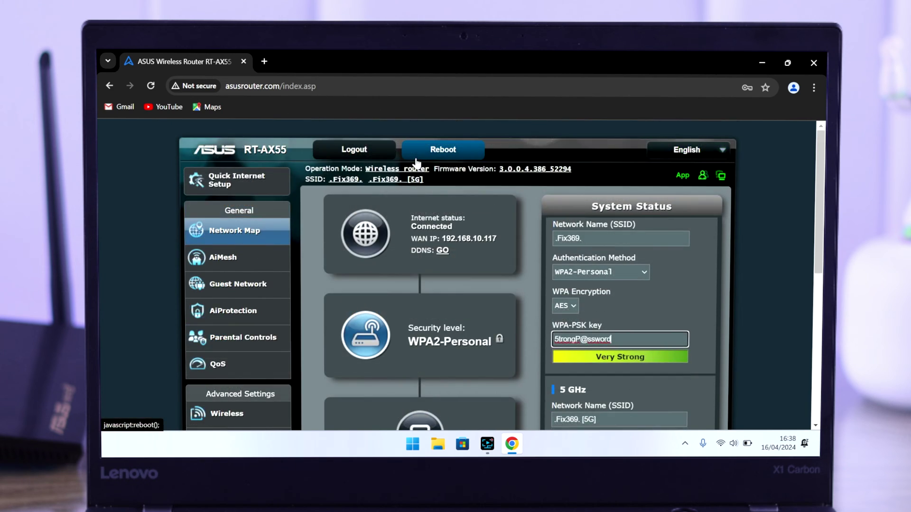
# Step: Check for newer firmware under Firmware Upgrade and install the latest version
pyautogui.click(526, 175)
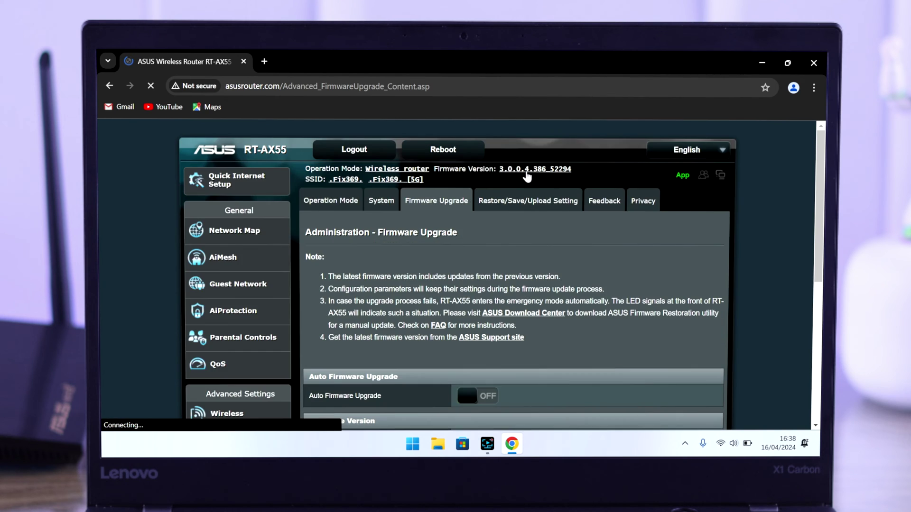
pyautogui.scroll(-3, 522, 294)
pyautogui.click(502, 296)
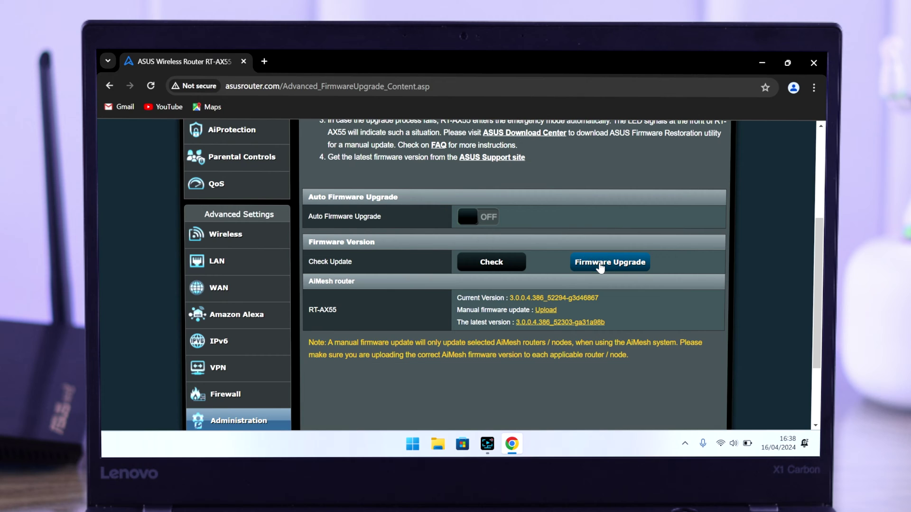
pyautogui.click(600, 265)
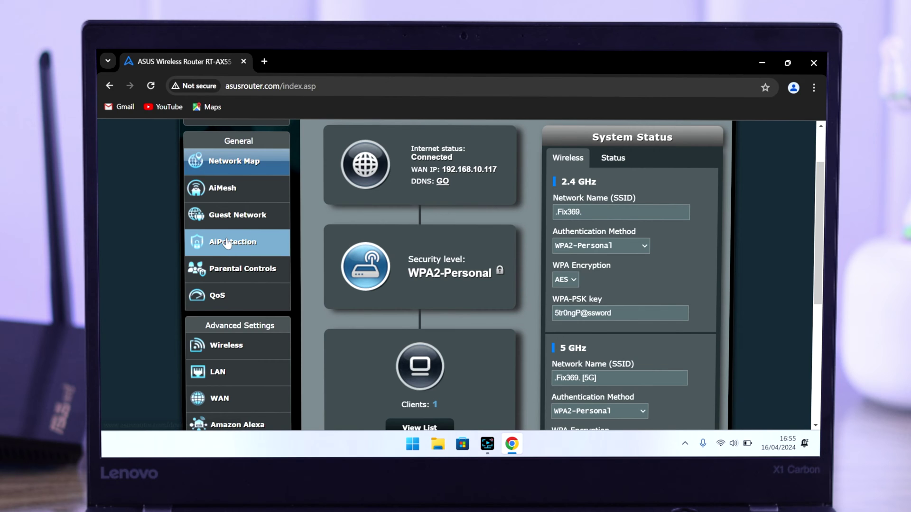
# Step: Scan the router with AiProtection's Router Security Assessment
pyautogui.click(233, 242)
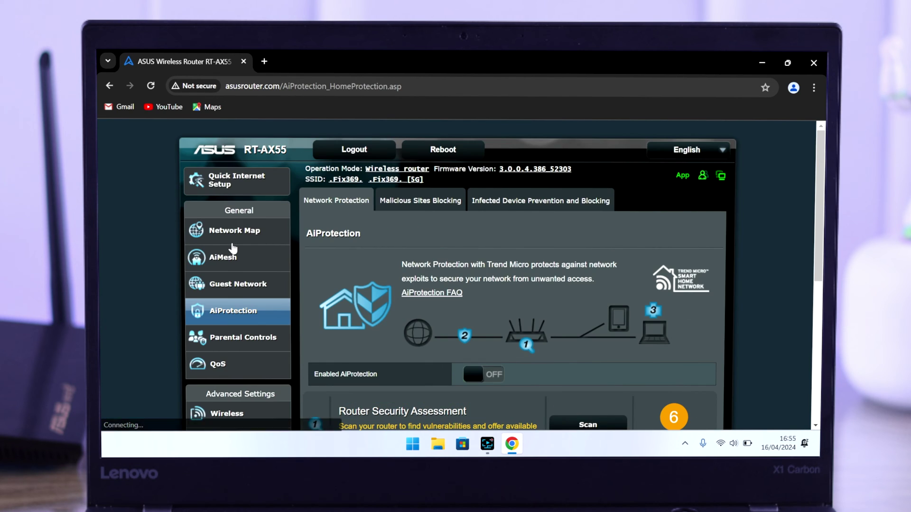
pyautogui.scroll(-3, 446, 280)
pyautogui.scroll(-2, 446, 283)
pyautogui.scroll(3, 514, 230)
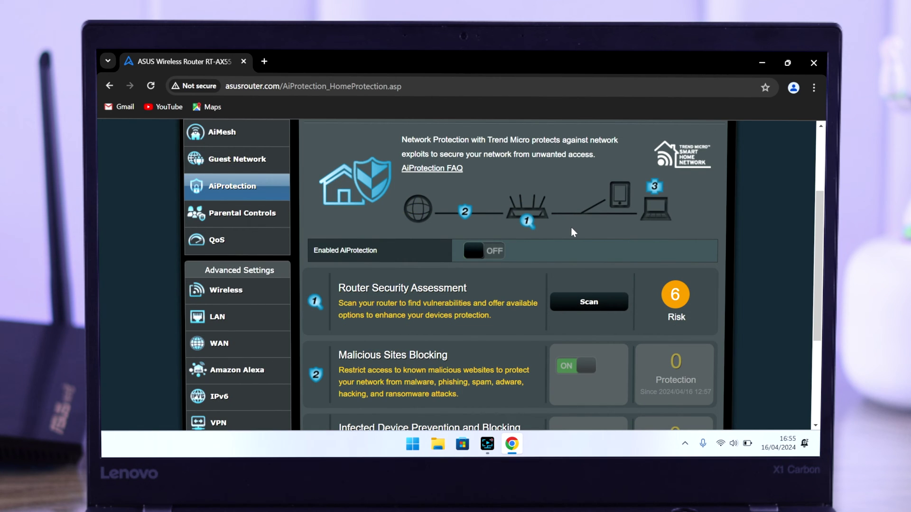
pyautogui.click(613, 300)
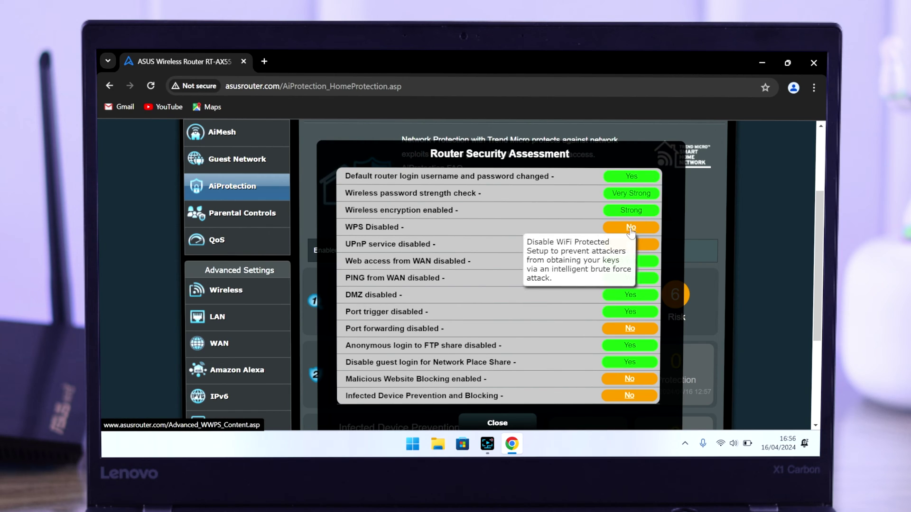
# Step: Follow the WPS Disabled risk link and switch Enable WPS off
pyautogui.click(630, 228)
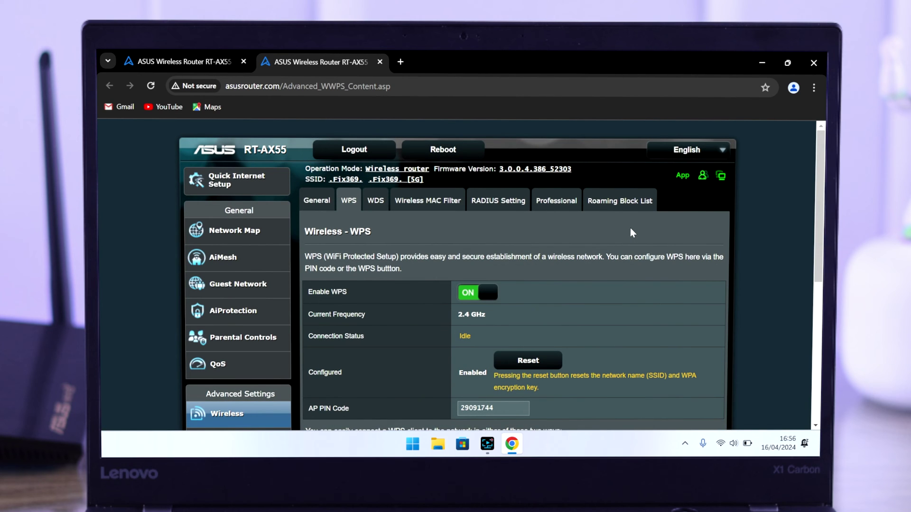
pyautogui.scroll(-1, 349, 339)
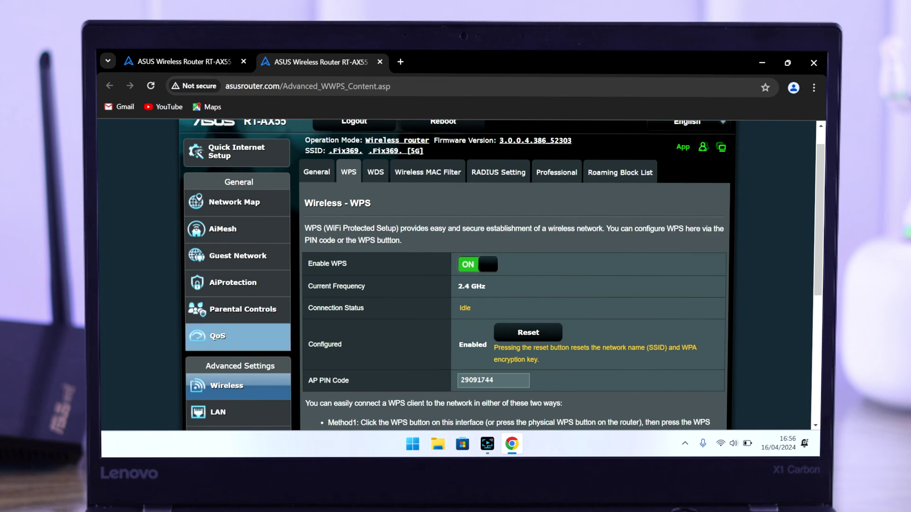
pyautogui.click(485, 268)
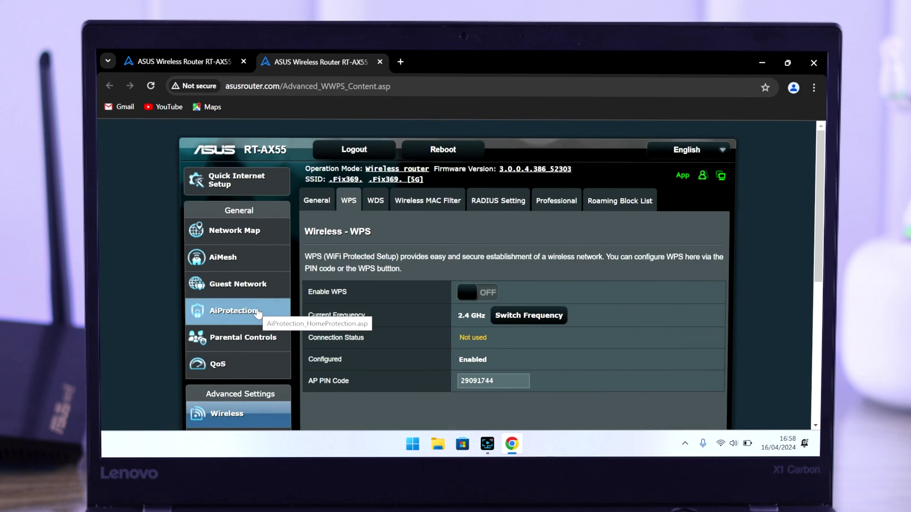
# Step: Rescan security, then set Enable UPnP to No in the WAN settings and apply
pyautogui.click(254, 311)
pyautogui.scroll(-2, 257, 313)
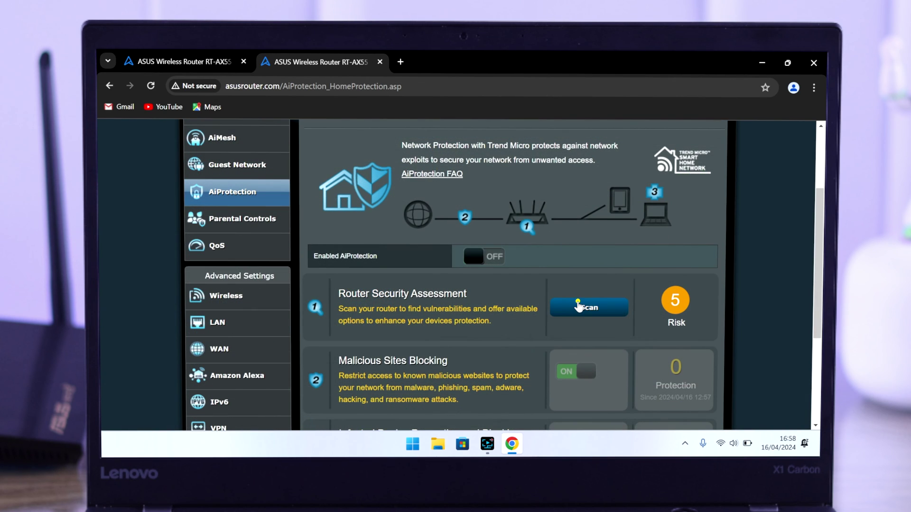
pyautogui.click(578, 302)
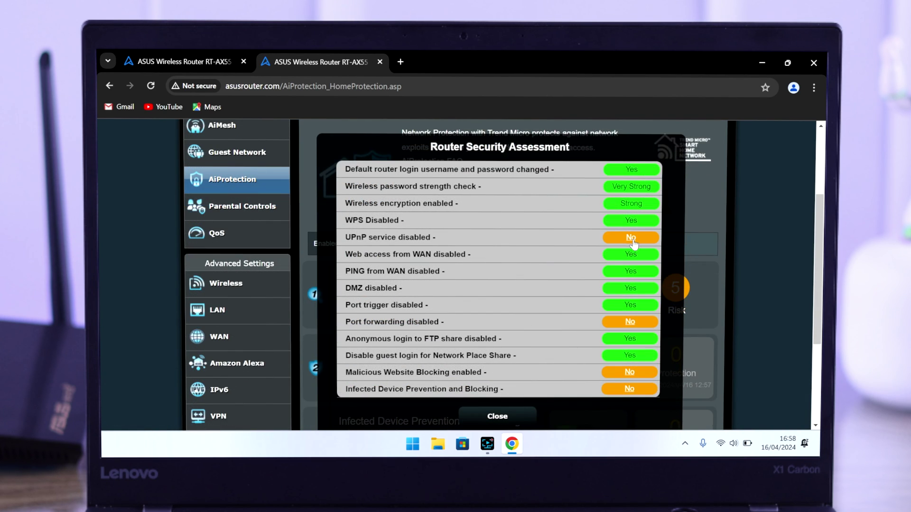
pyautogui.click(632, 238)
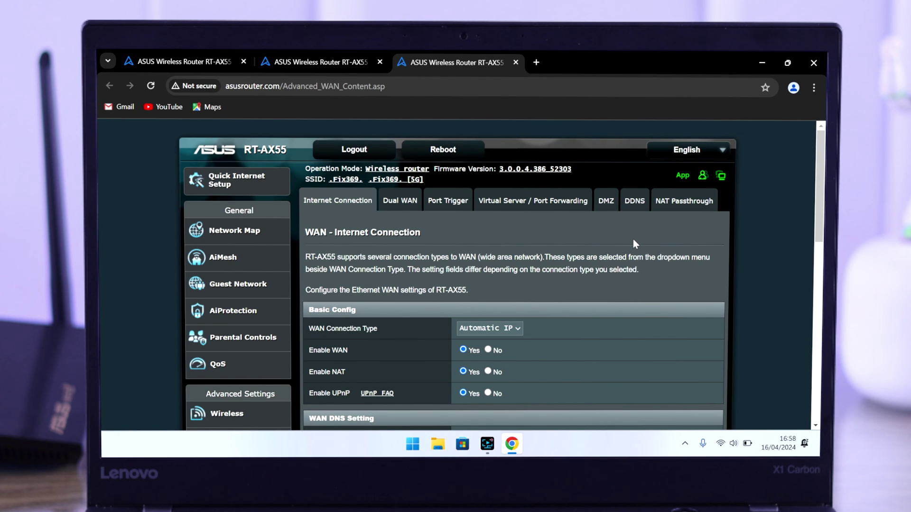
pyautogui.scroll(-5, 549, 306)
pyautogui.scroll(-10, 549, 305)
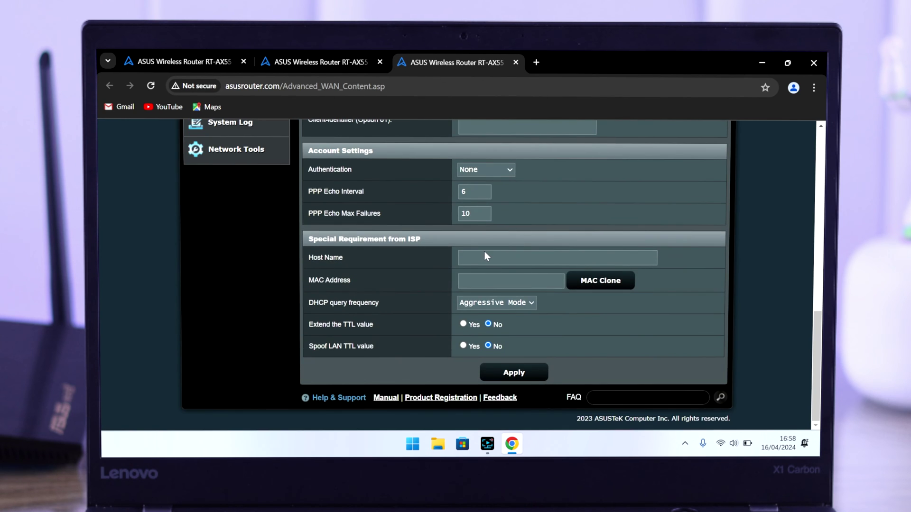
pyautogui.click(518, 366)
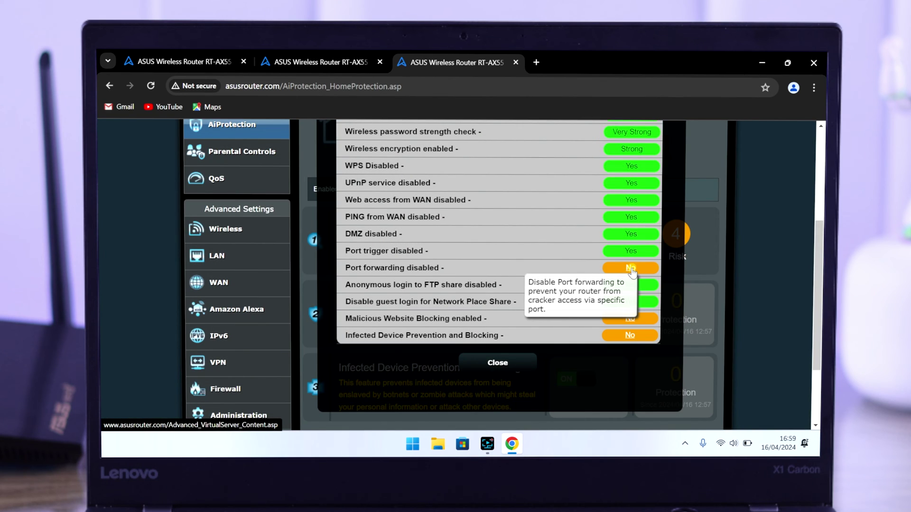
# Step: Follow the Port forwarding risk link and switch Enable Port Forwarding off
pyautogui.click(631, 269)
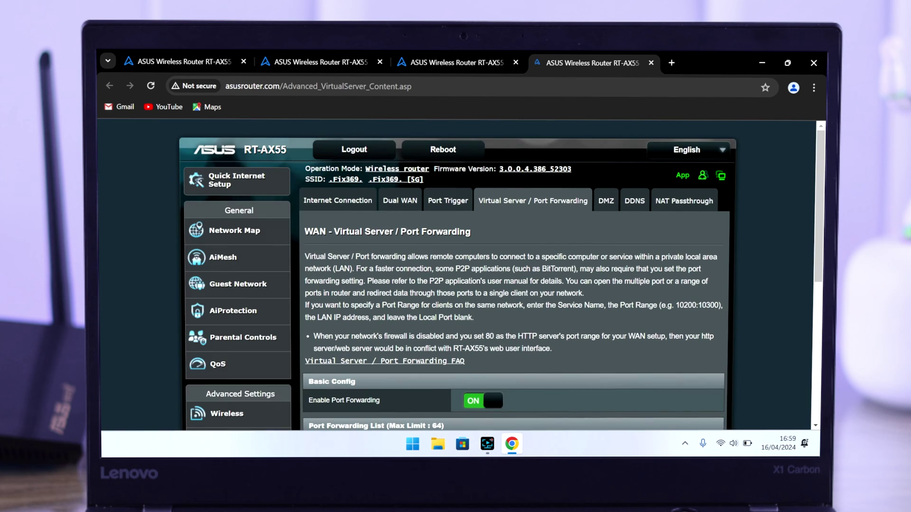
pyautogui.scroll(-2, 502, 296)
pyautogui.click(502, 298)
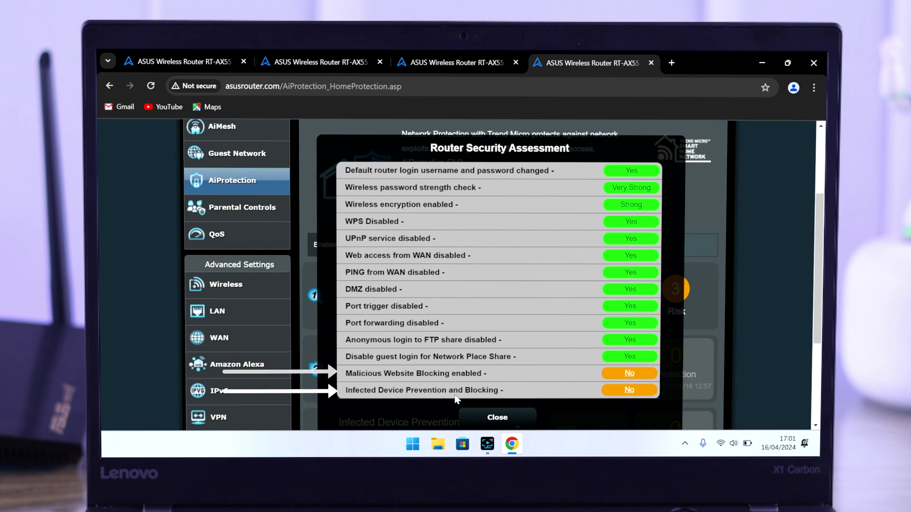
# Step: Close the assessment results and toggle Enabled AiProtection on
pyautogui.click(499, 418)
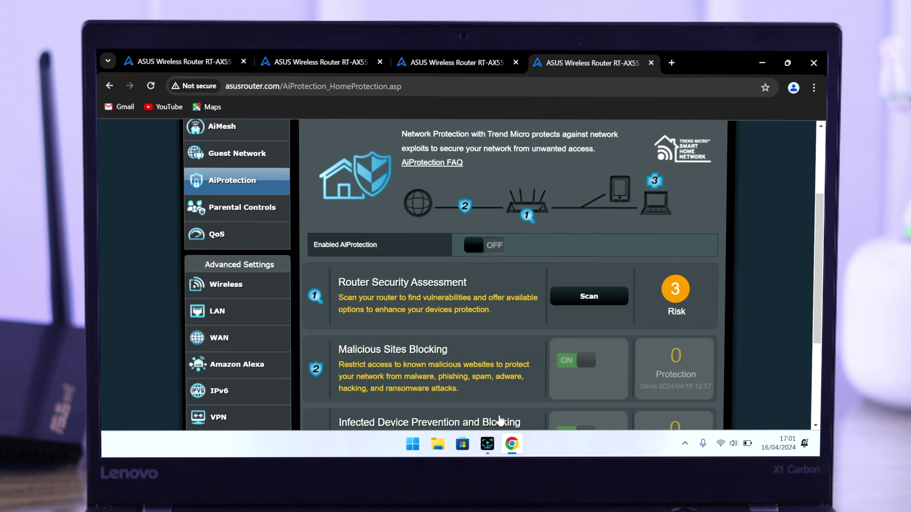
pyautogui.click(475, 246)
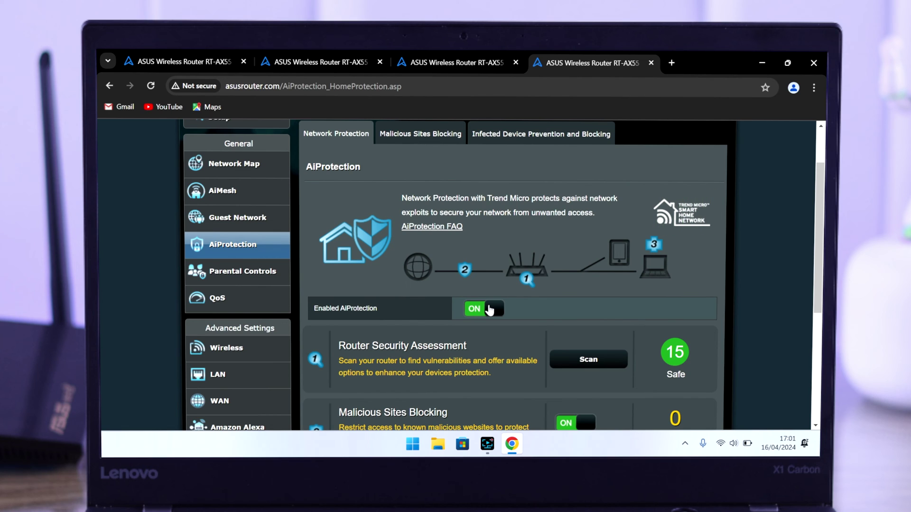
pyautogui.scroll(-1, 488, 309)
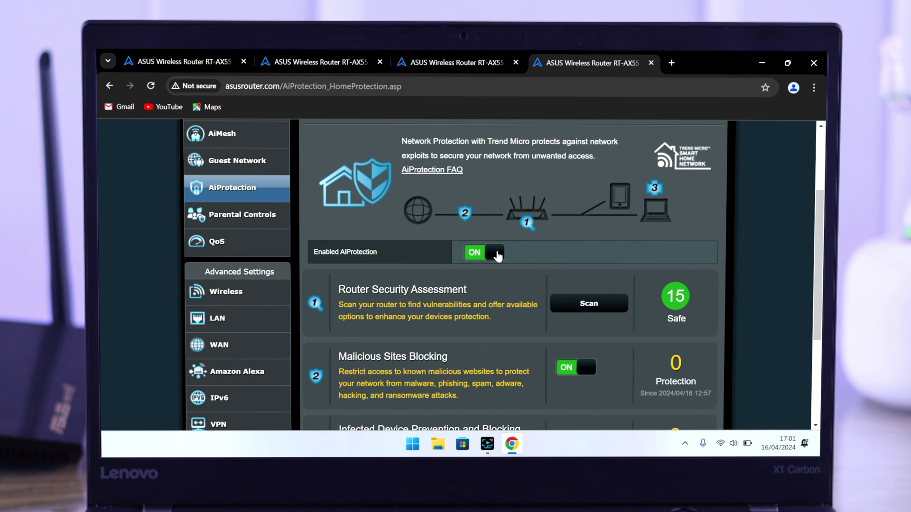
pyautogui.scroll(-2, 491, 255)
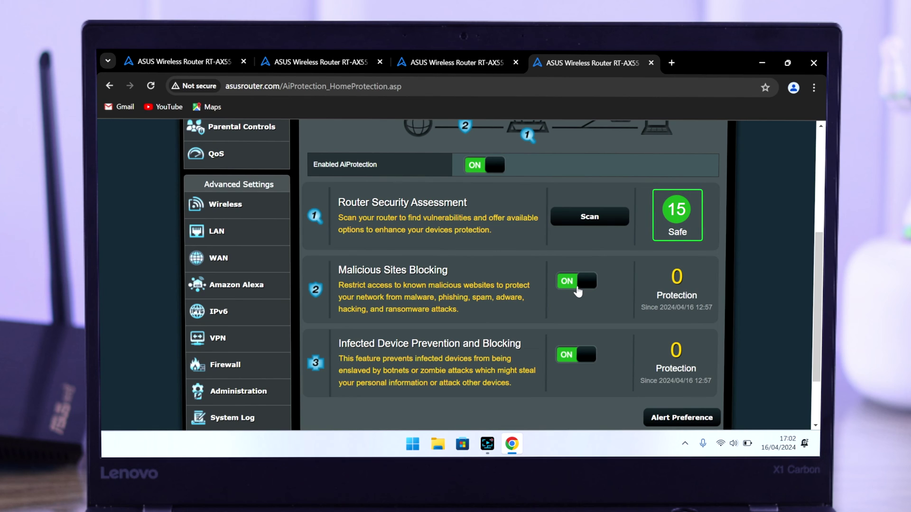
pyautogui.scroll(-2, 577, 290)
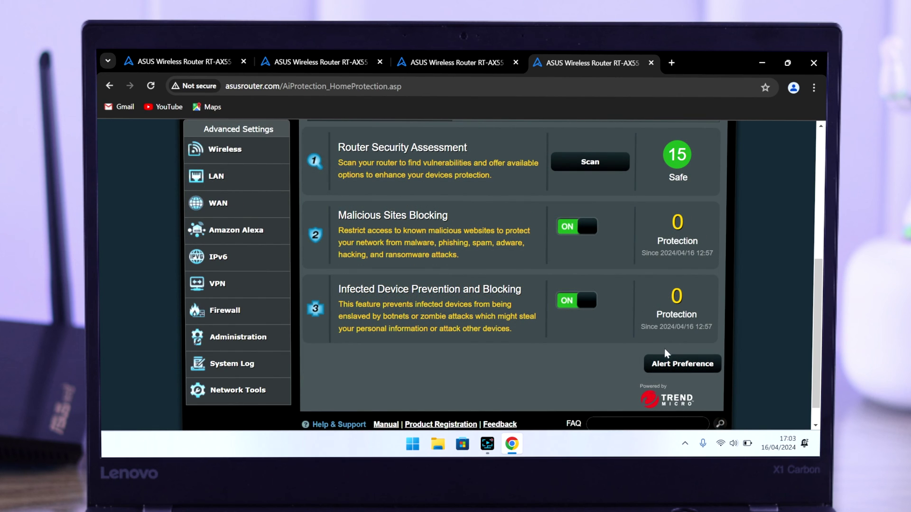
pyautogui.click(670, 362)
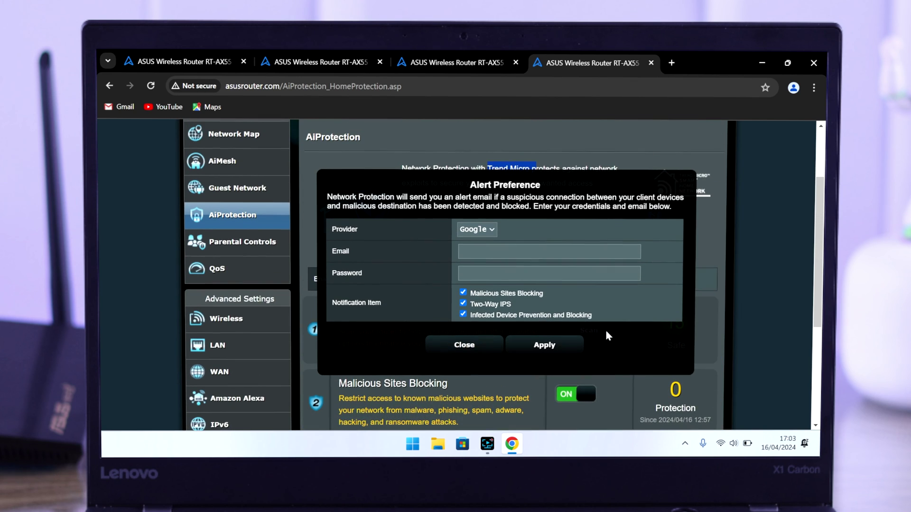
pyautogui.click(478, 232)
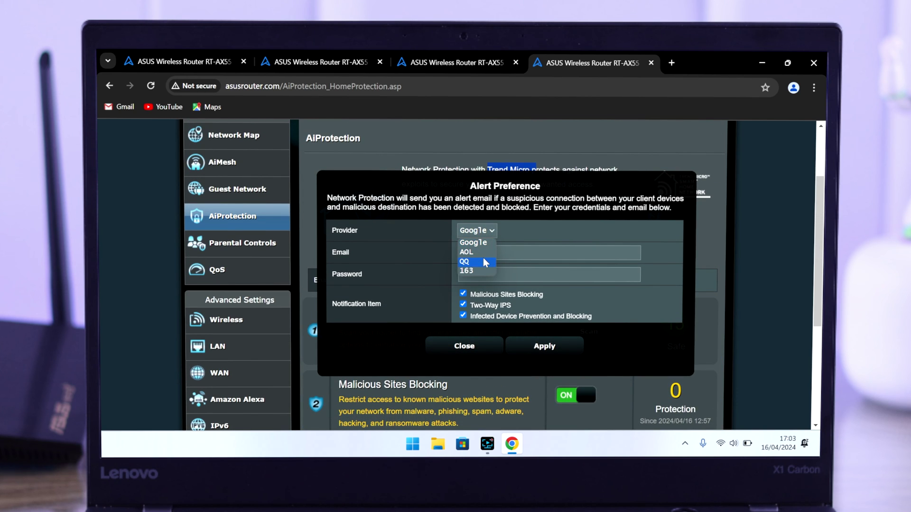
pyautogui.click(466, 298)
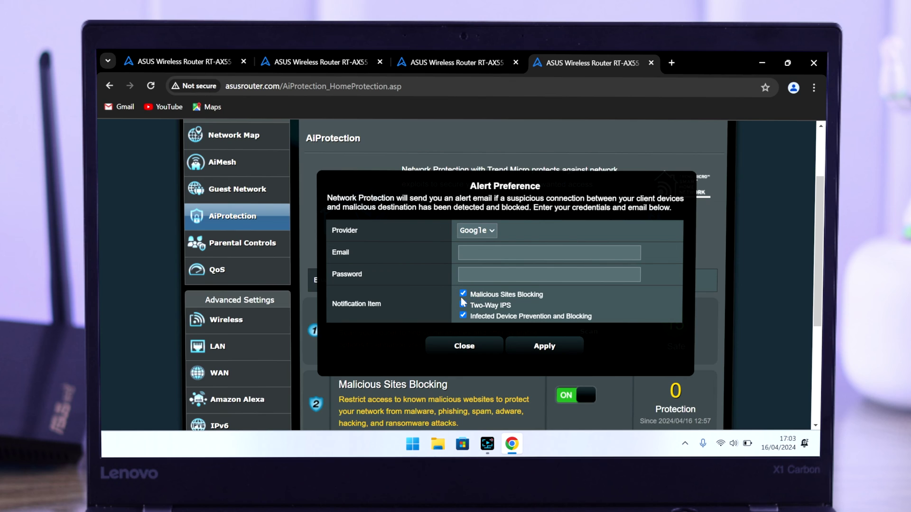
pyautogui.click(467, 298)
pyautogui.click(550, 351)
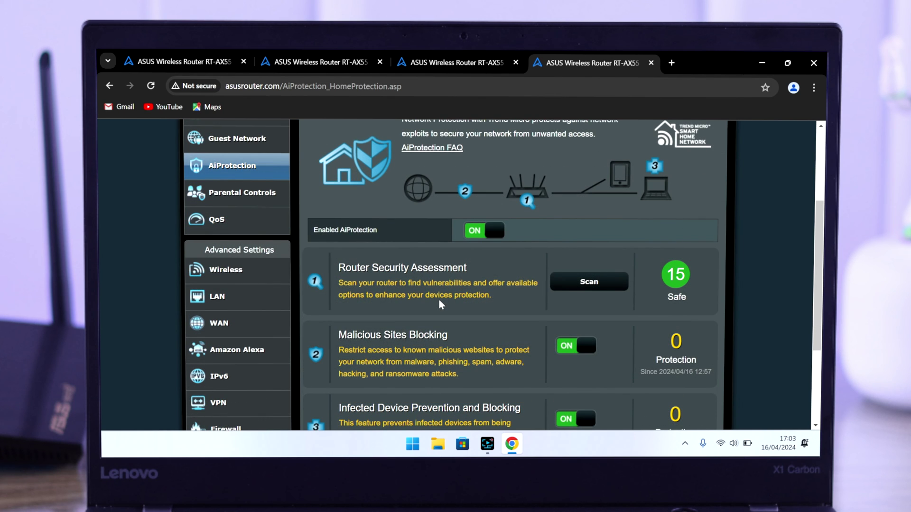
pyautogui.scroll(-3, 440, 300)
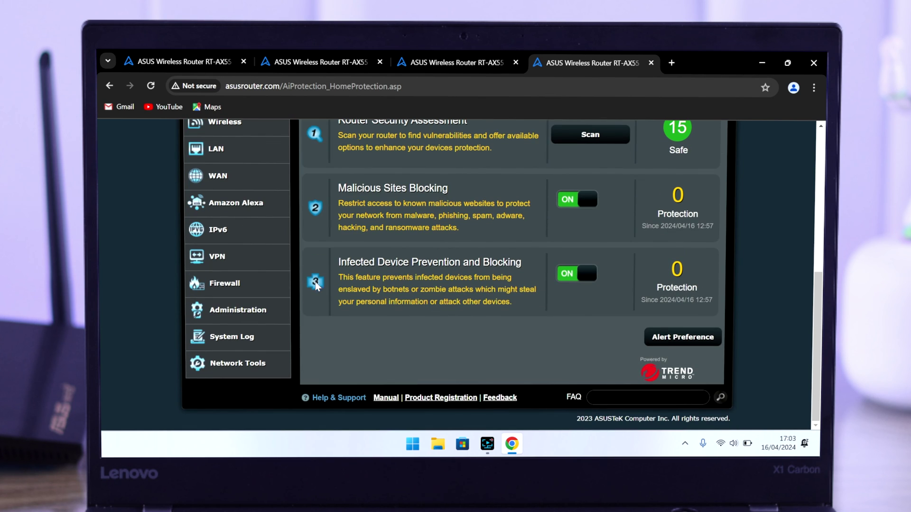
# Step: Open the Firewall settings from the sidebar
pyautogui.click(280, 282)
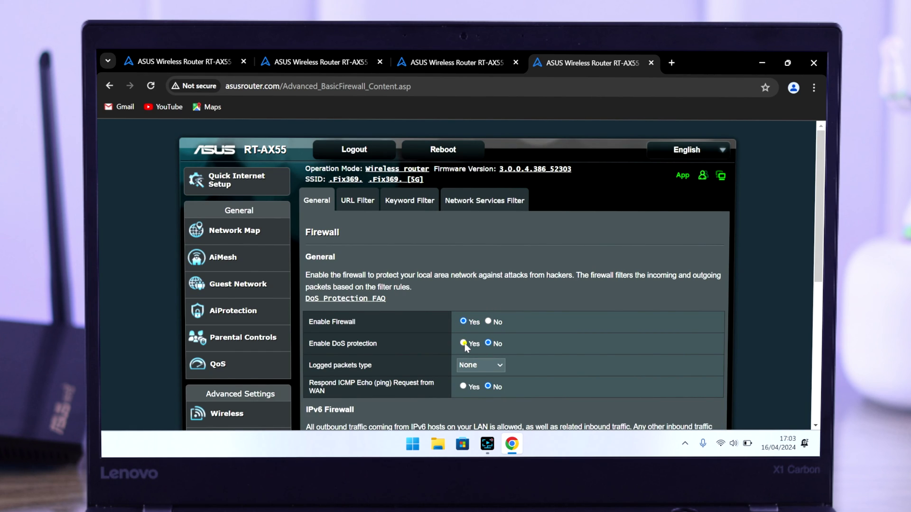
pyautogui.scroll(-3, 248, 397)
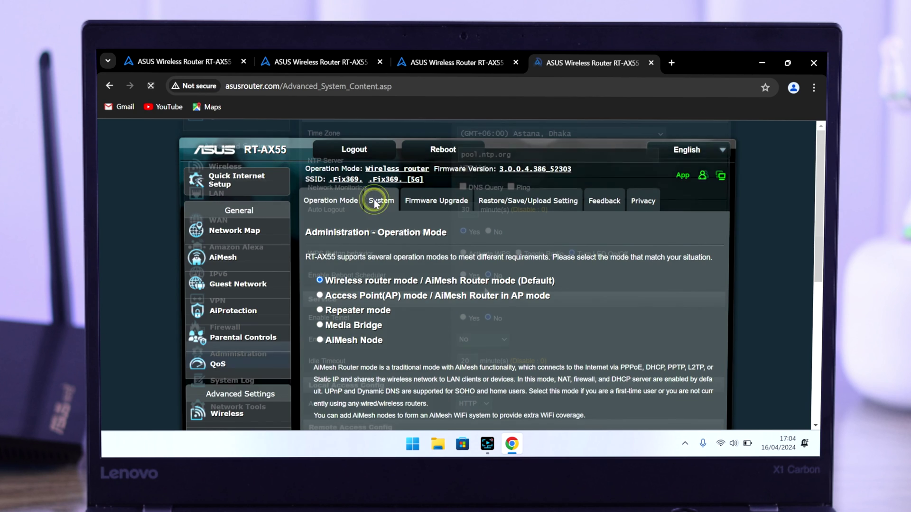
# Step: Open Administration > System and verify Enable Telnet is No and SSH is off
pyautogui.click(379, 202)
pyautogui.scroll(-5, 466, 323)
pyautogui.scroll(-1, 464, 318)
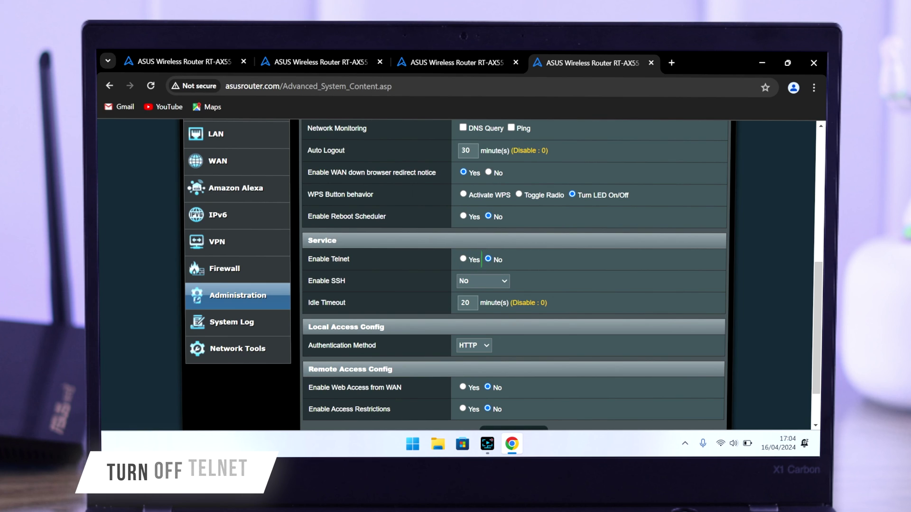
pyautogui.scroll(1, 515, 285)
pyautogui.scroll(1, 270, 271)
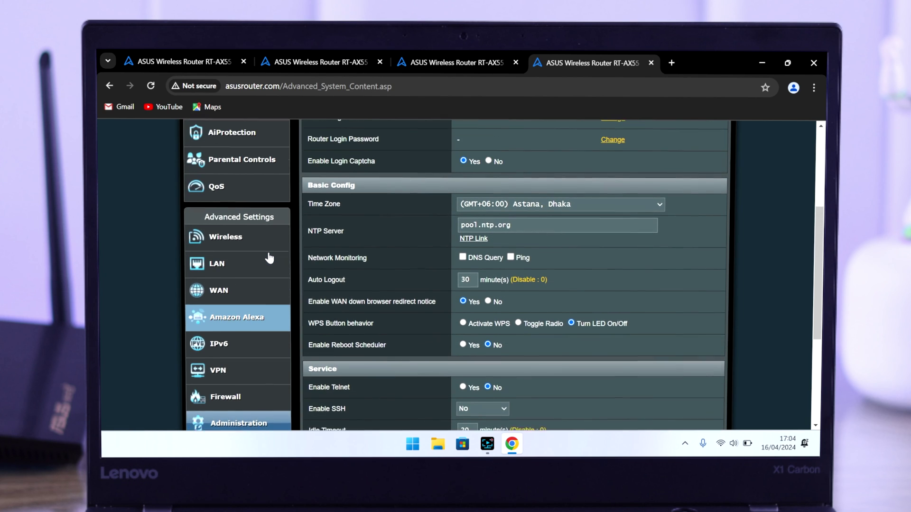
pyautogui.scroll(1, 271, 257)
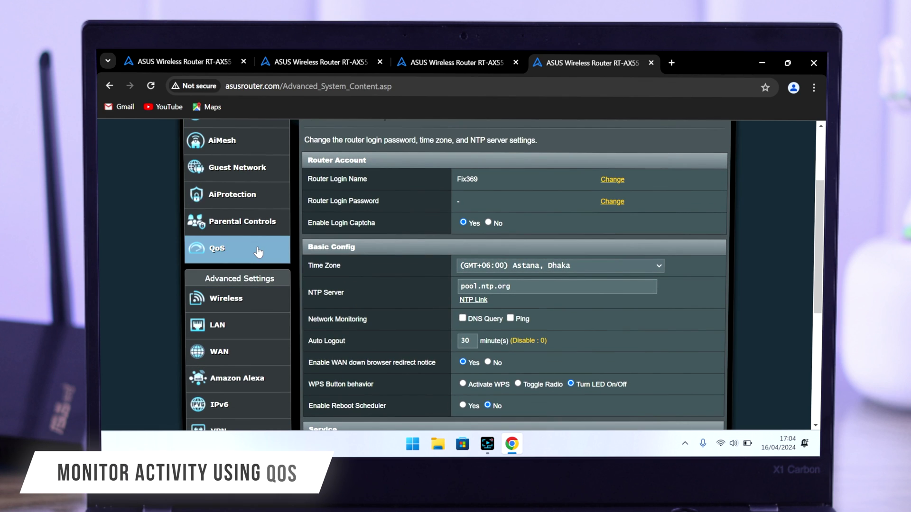
# Step: Open QoS > Traffic Monitor to view live WAN graphs with current, average and maximum speeds
pyautogui.click(256, 246)
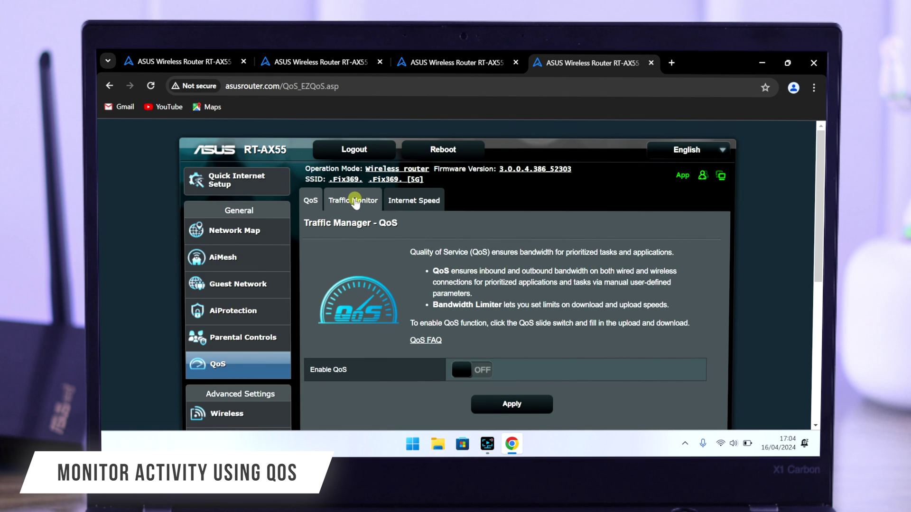
pyautogui.click(354, 200)
pyautogui.scroll(-5, 558, 338)
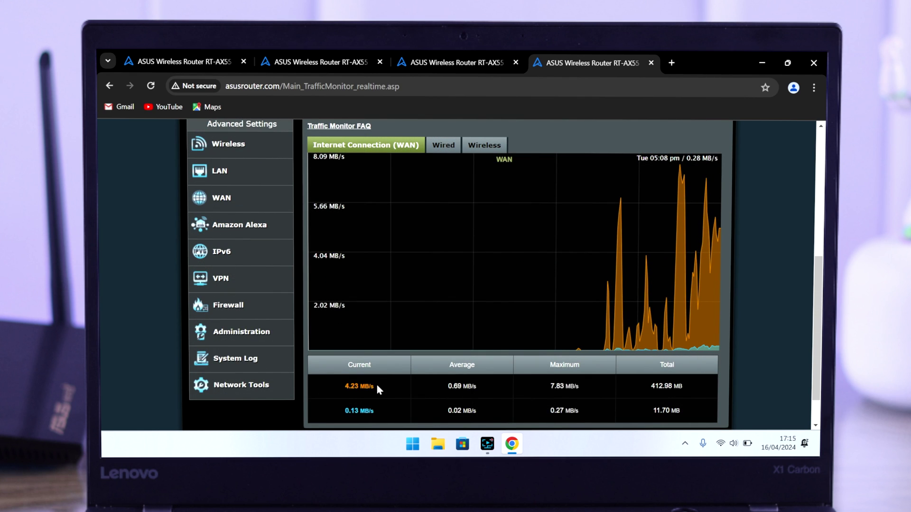
pyautogui.scroll(-2, 380, 408)
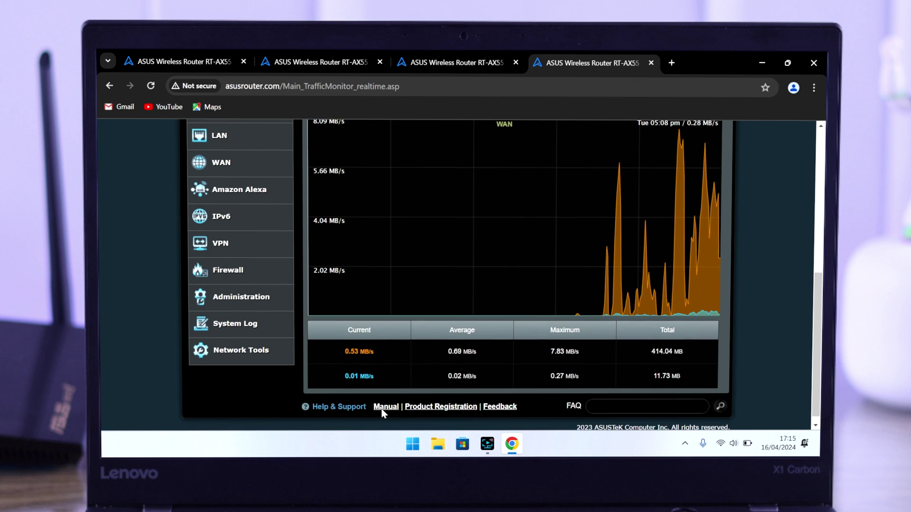
pyautogui.scroll(4, 380, 407)
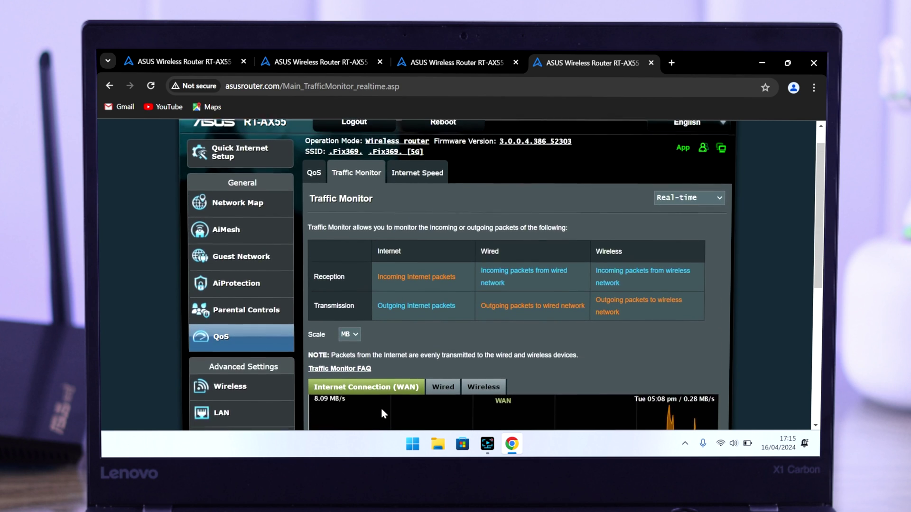
pyautogui.scroll(-2, 381, 408)
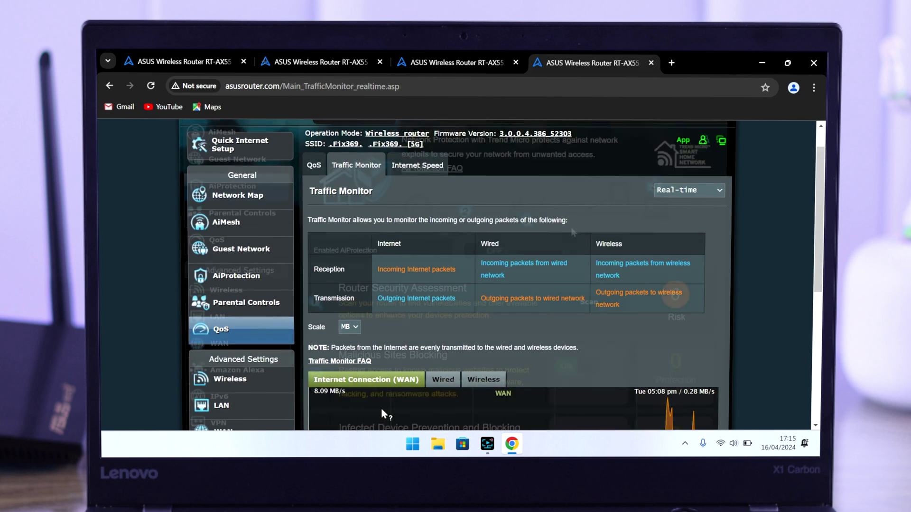